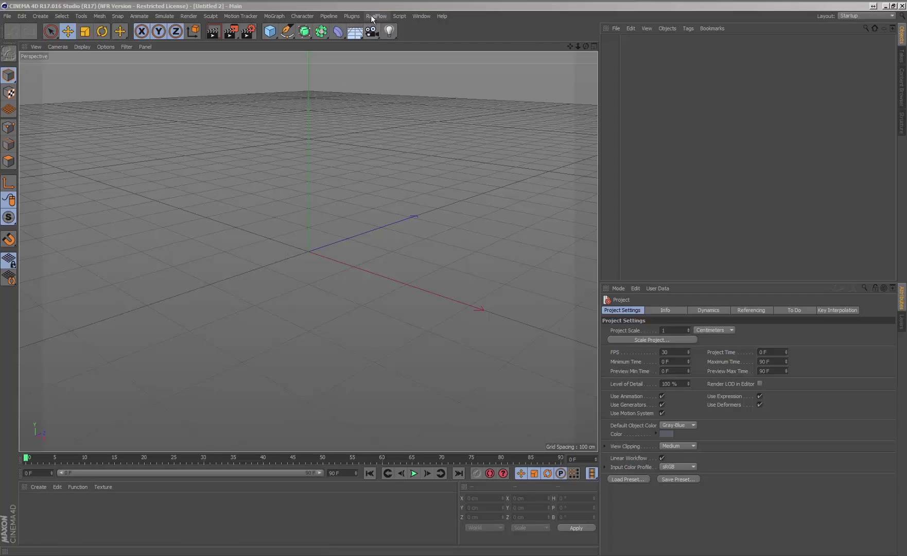
# - Browse the RealFlow plugin's emitter and daemon types without adding anything yet
pyautogui.click(374, 16)
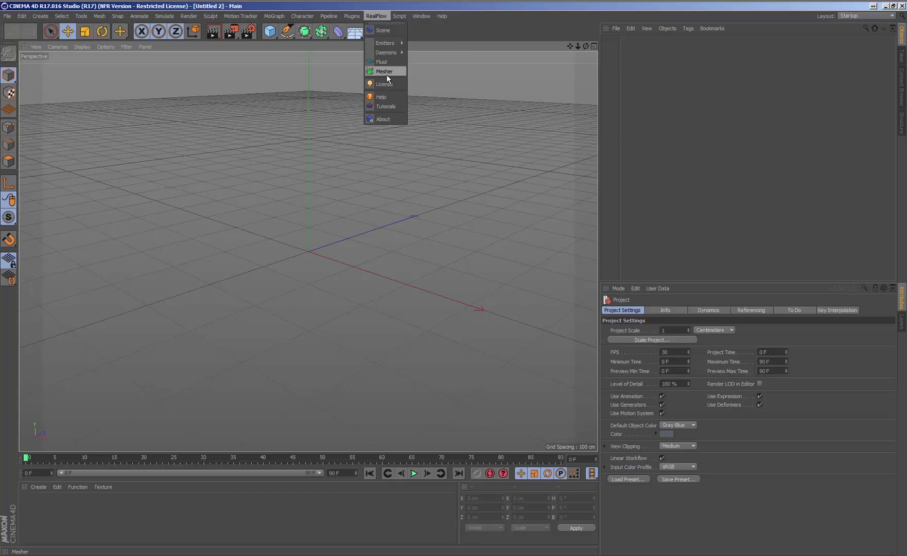
# - Create a RealFlow Scene and inspect its empty Emitters and Daemons groups
pyautogui.click(382, 31)
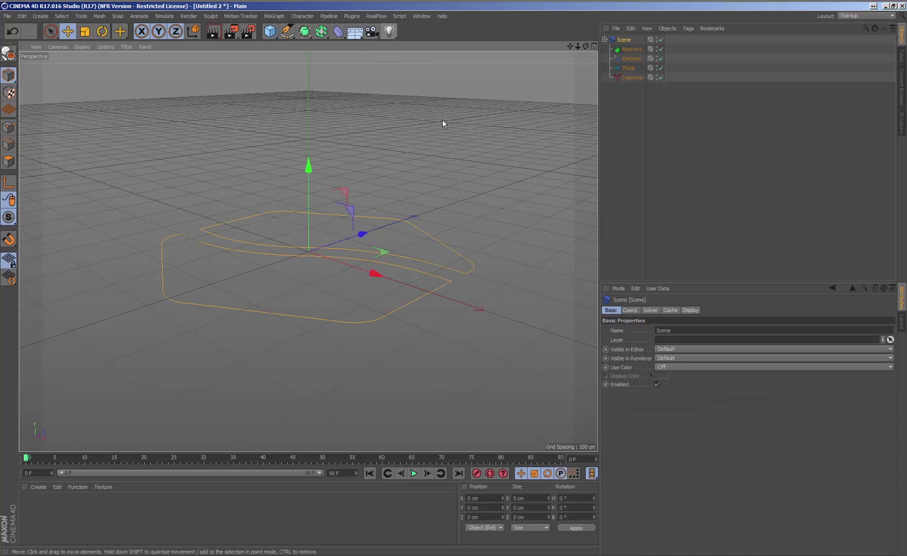
pyautogui.click(631, 58)
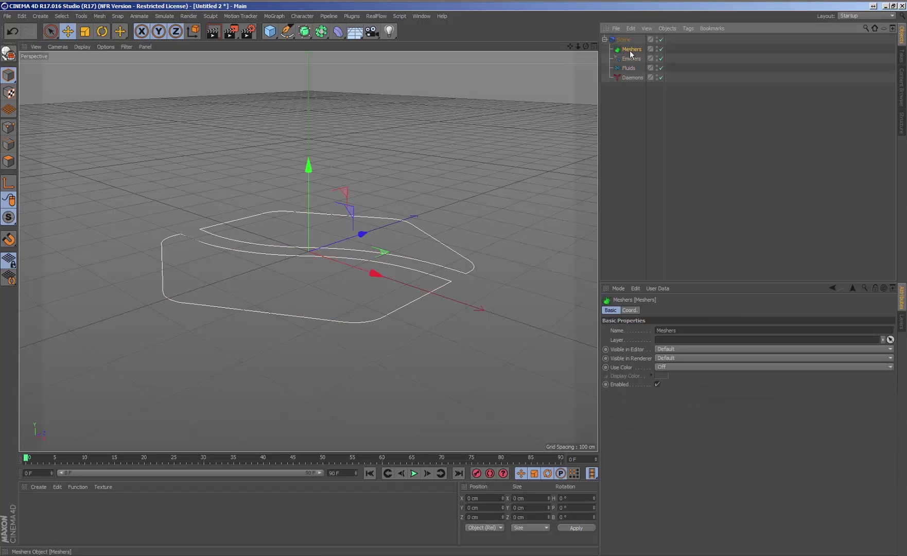
pyautogui.click(633, 77)
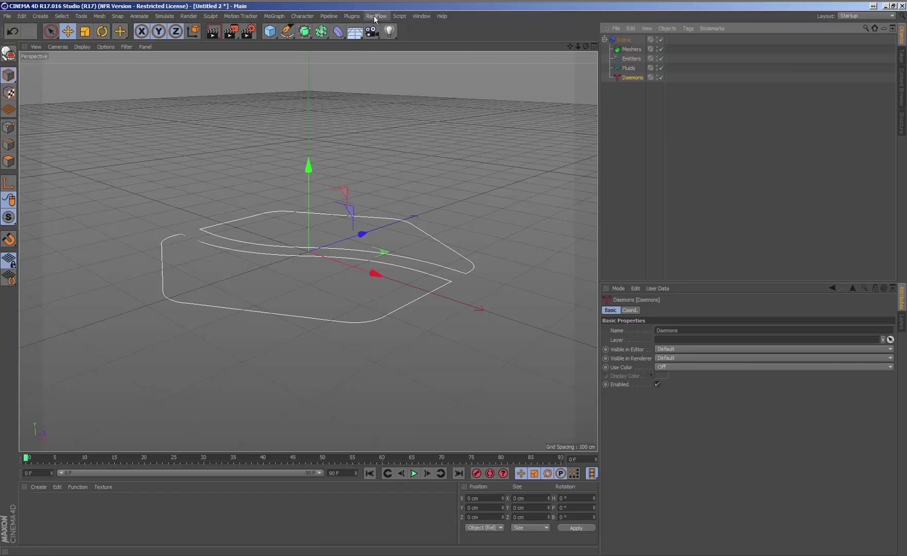
# - Add a circle Emitter, an object-type Emitter.1 and a spline-type Emitter.2 to the scene
pyautogui.click(376, 15)
pyautogui.moveTo(385, 43)
pyautogui.click(422, 48)
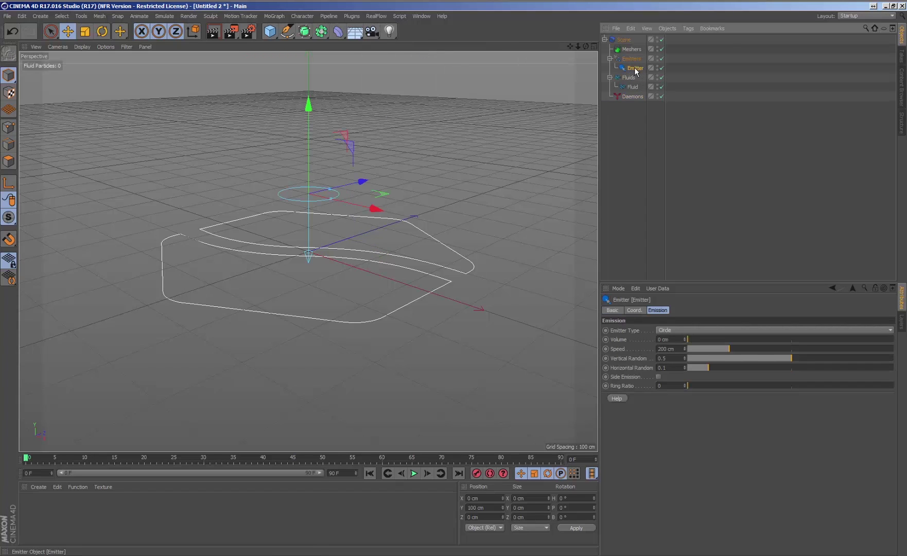
pyautogui.click(376, 16)
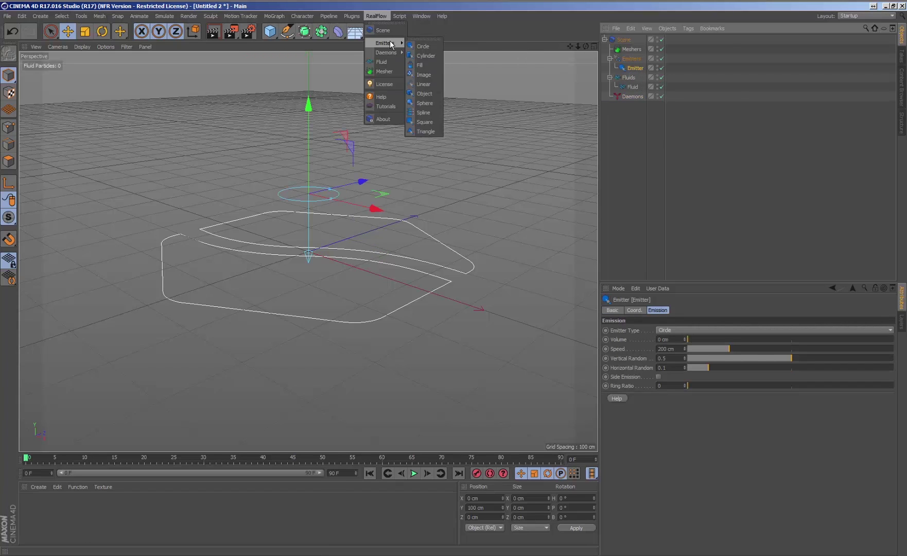
pyautogui.moveTo(385, 43)
pyautogui.click(424, 96)
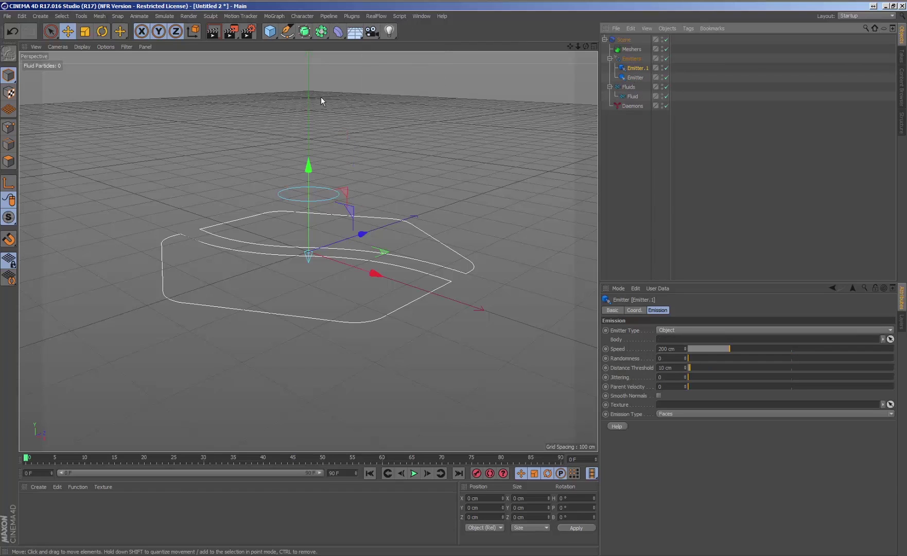
pyautogui.click(375, 15)
pyautogui.moveTo(385, 42)
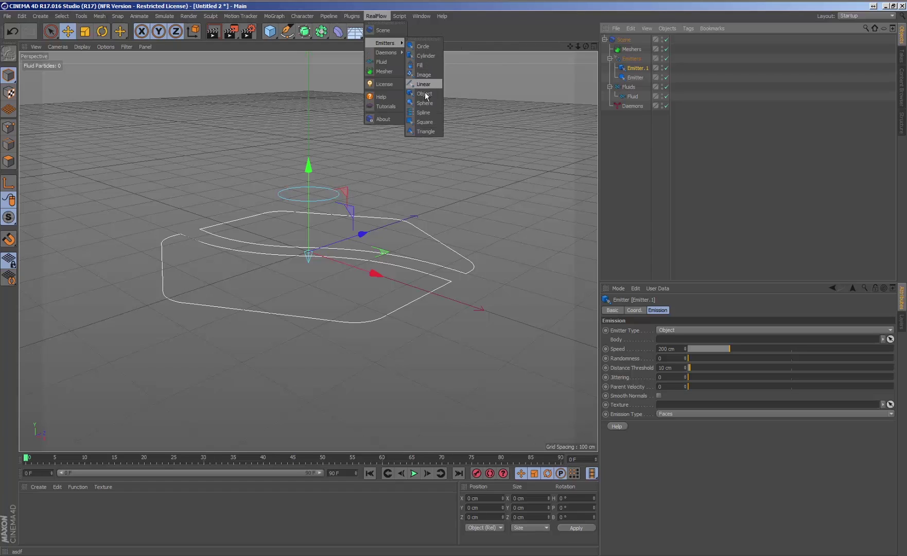
pyautogui.click(423, 114)
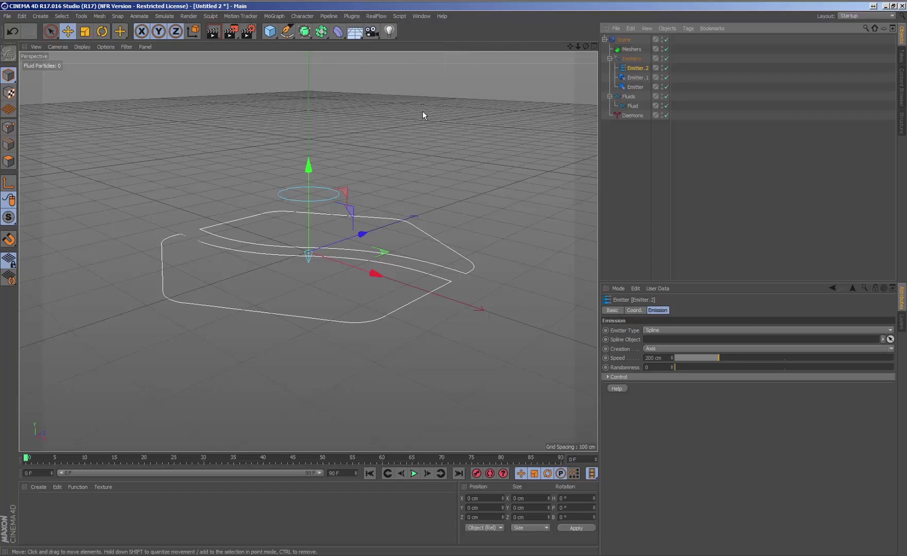
# - Review the Emission settings of Emitter.1, Emitter.2 and the circle Emitter
pyautogui.click(634, 77)
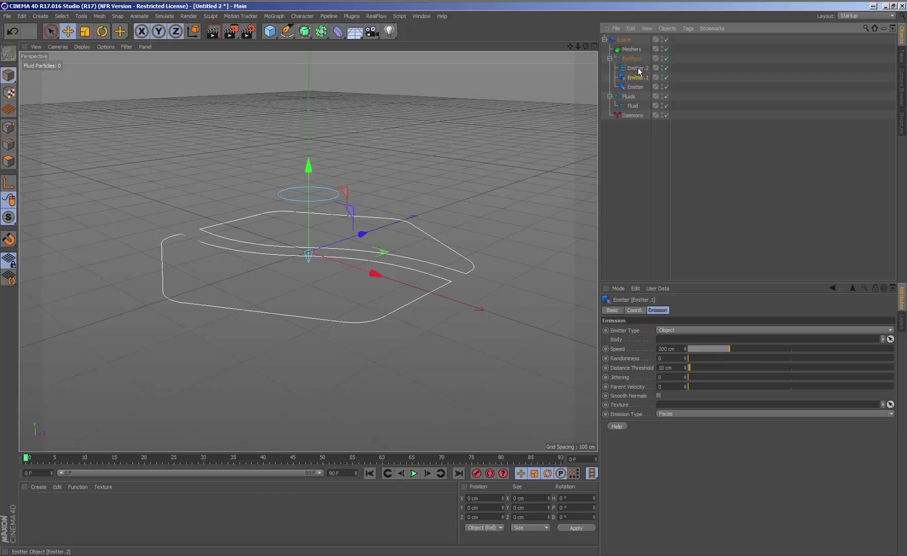
pyautogui.click(638, 69)
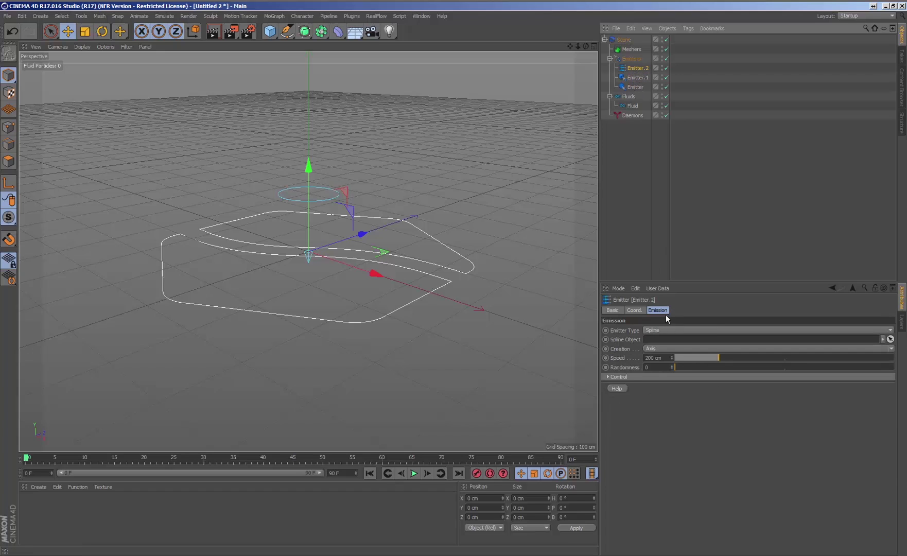
pyautogui.click(634, 77)
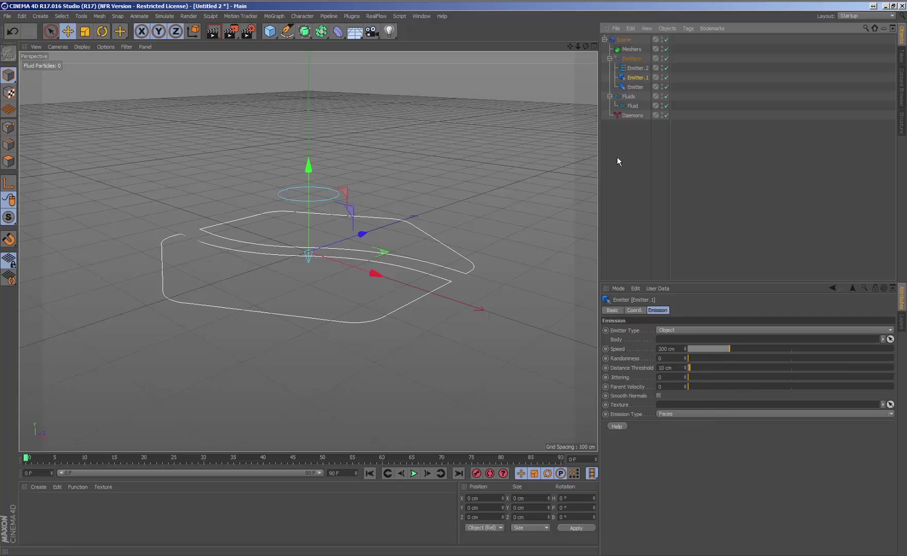
pyautogui.click(634, 86)
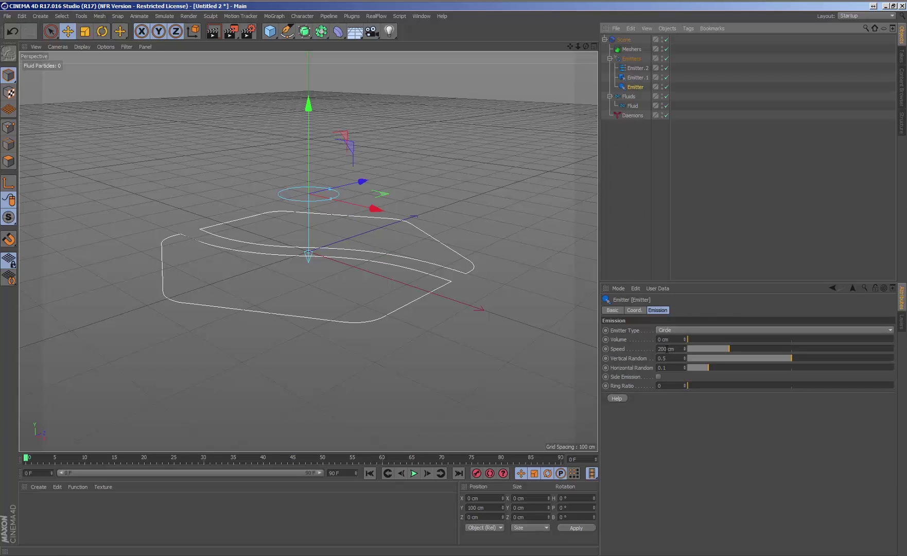
pyautogui.click(375, 16)
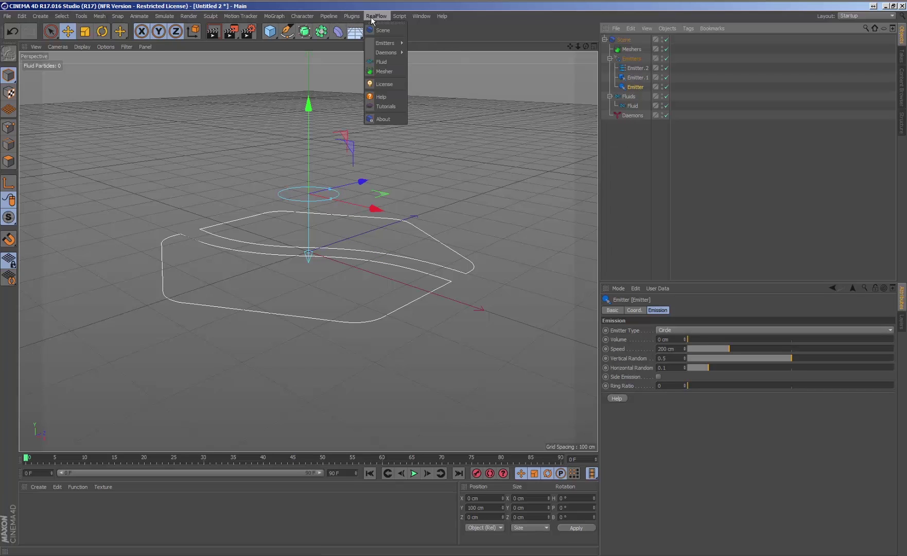
# - Add a Mesher and a second fluid, Fluid.1, to the RealFlow scene
pyautogui.click(386, 70)
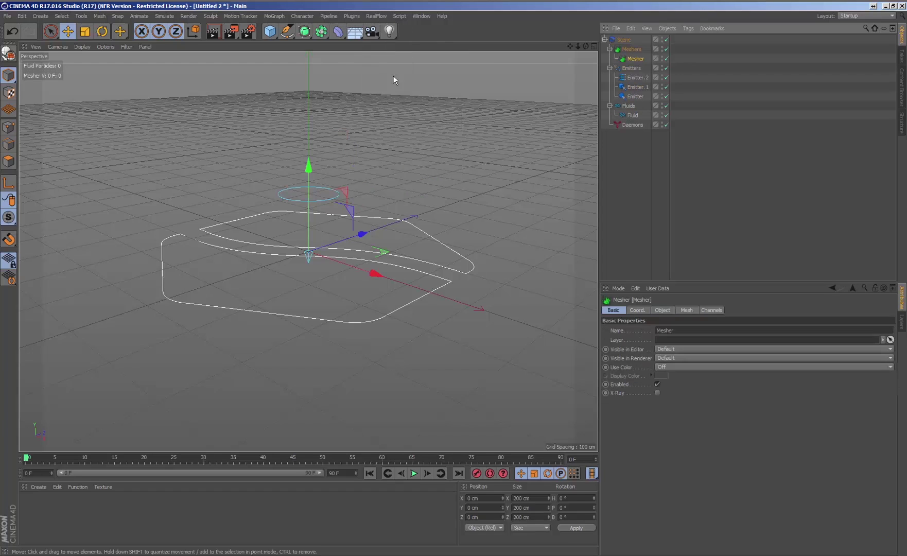
pyautogui.click(352, 15)
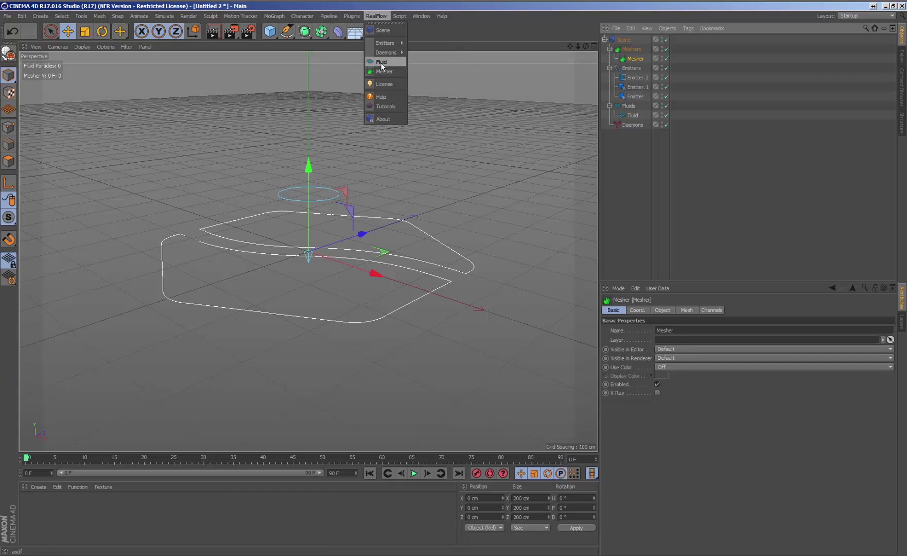
pyautogui.click(389, 61)
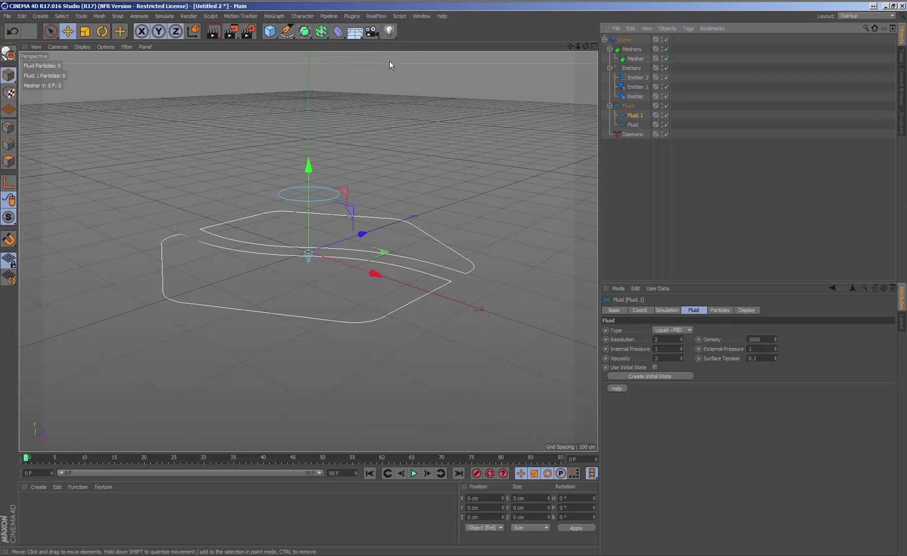
# - Browse the original Fluid's Particles and Display settings
pyautogui.click(633, 125)
pyautogui.click(719, 309)
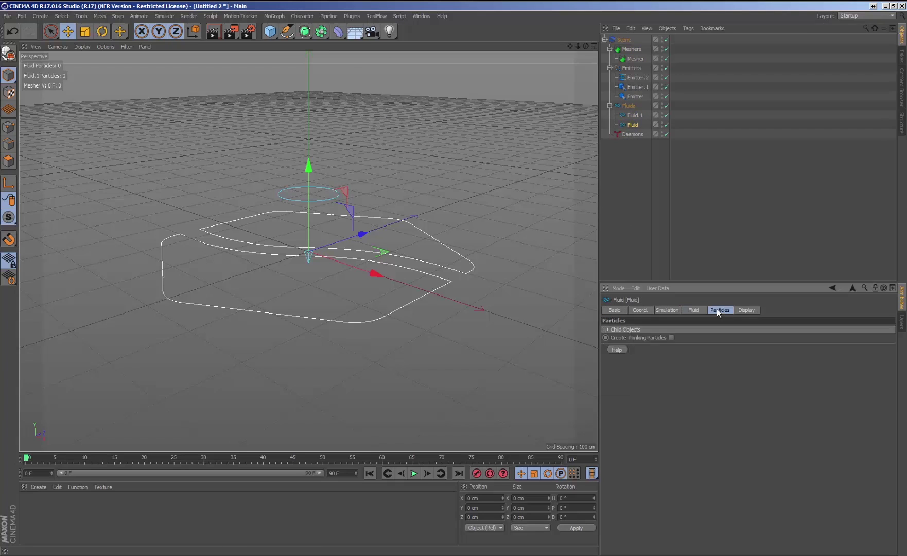
pyautogui.click(744, 311)
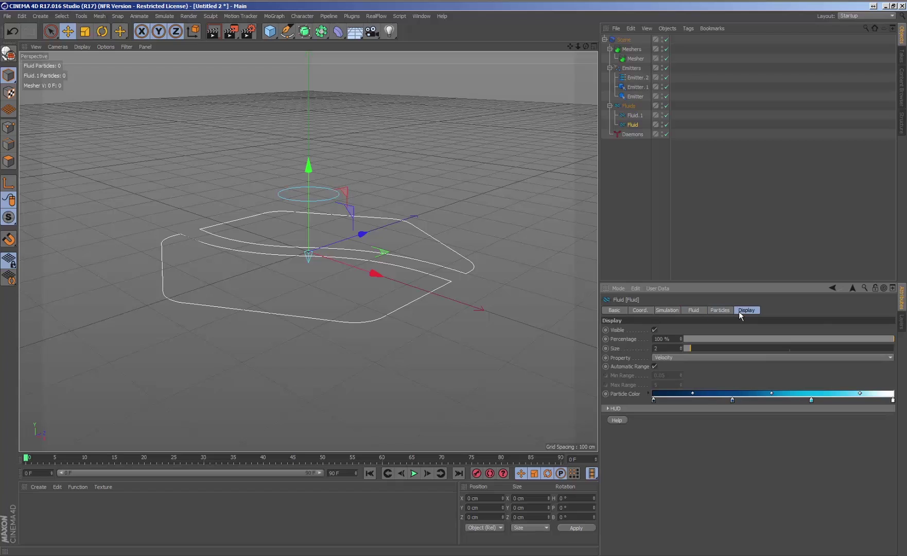
# - Unlink Emitter.1 from Fluid and link it to Fluid.1 instead
pyautogui.click(668, 310)
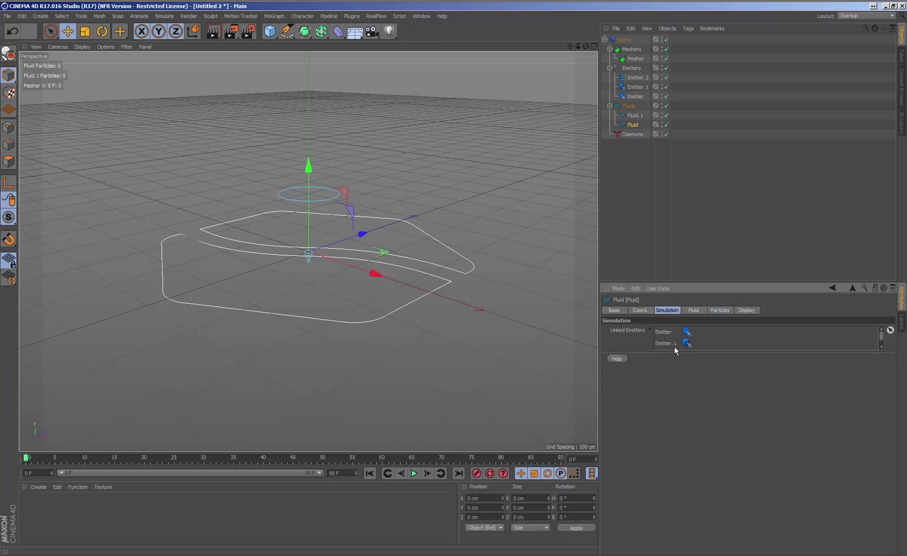
pyautogui.click(666, 344)
pyautogui.press('Delete')
pyautogui.click(635, 115)
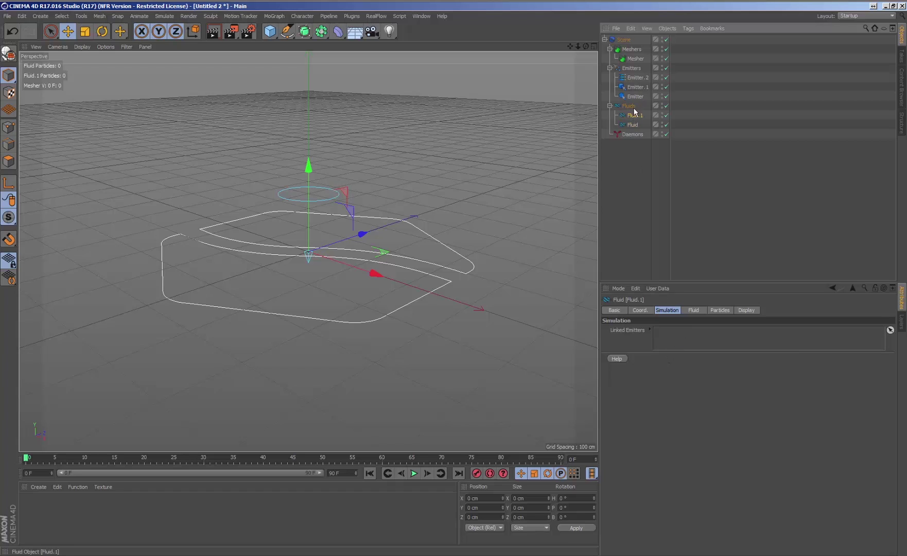
pyautogui.moveTo(633, 279); pyautogui.dragTo(666, 337)
# - Add a third fluid, Fluid.2, linked to Emitter.2, and verify each fluid's linked emitter
pyautogui.click(375, 16)
pyautogui.click(387, 61)
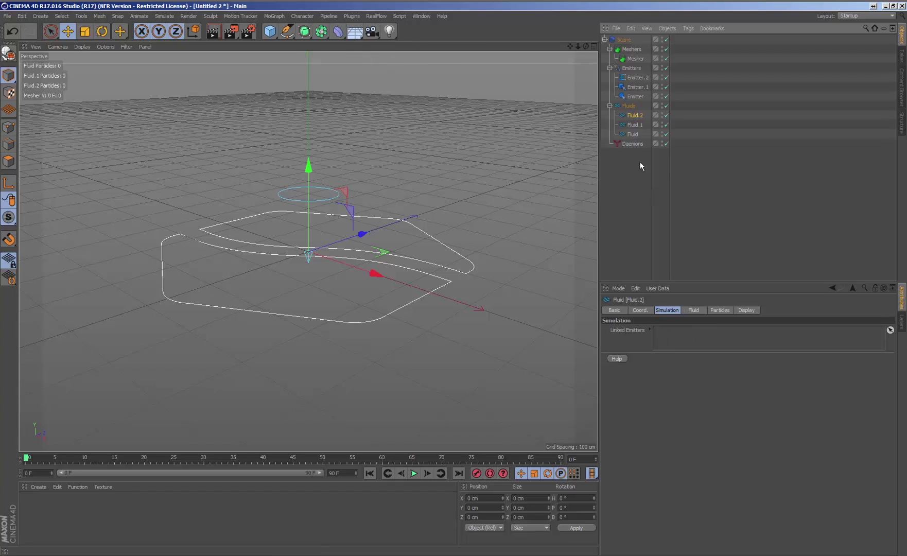
pyautogui.moveTo(635, 85); pyautogui.dragTo(666, 338)
pyautogui.click(632, 134)
pyautogui.click(635, 114)
# - Add Drag, Crown and Vortex daemons to the scene's Daemons group
pyautogui.click(376, 16)
pyautogui.moveTo(386, 53)
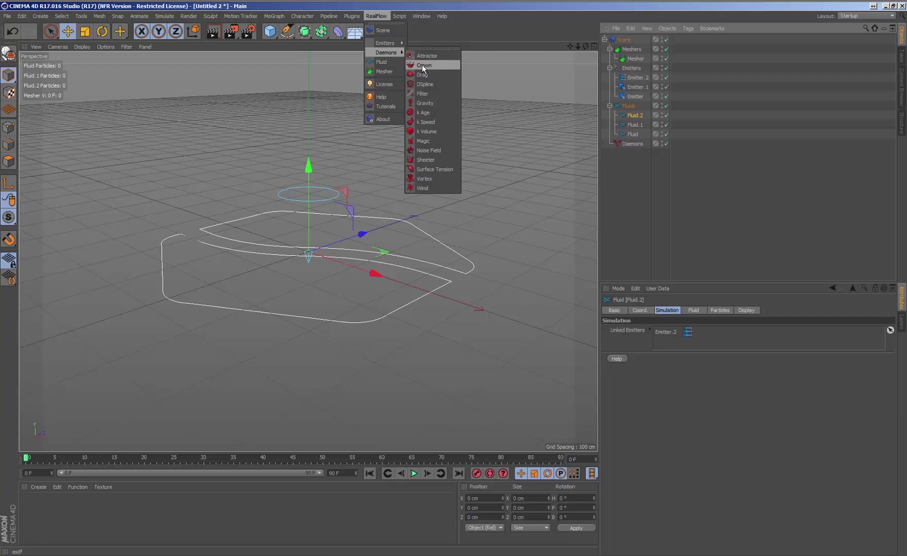
pyautogui.click(421, 74)
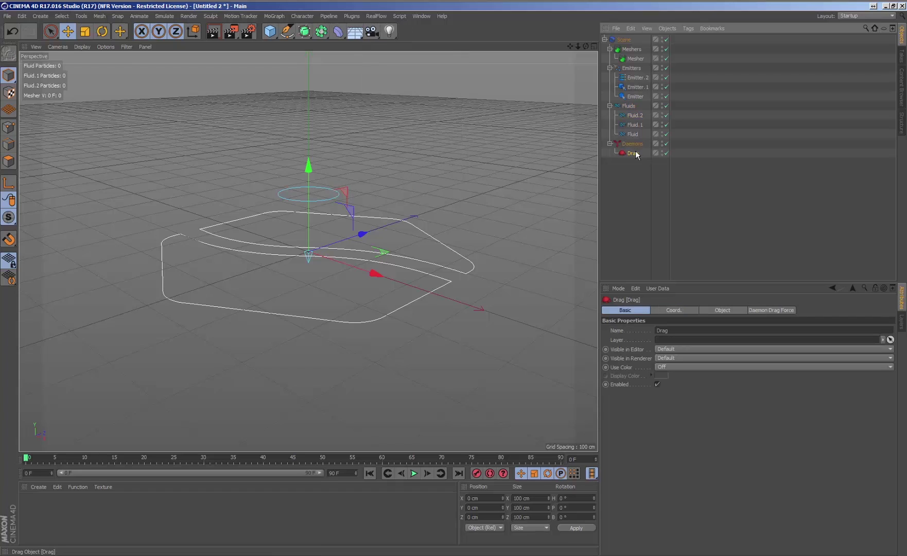
pyautogui.click(377, 16)
pyautogui.moveTo(386, 53)
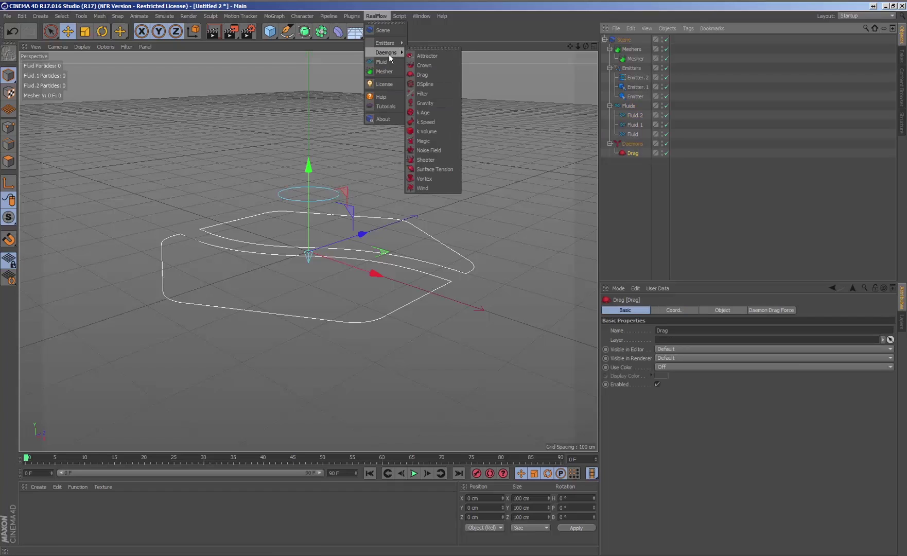
pyautogui.click(424, 65)
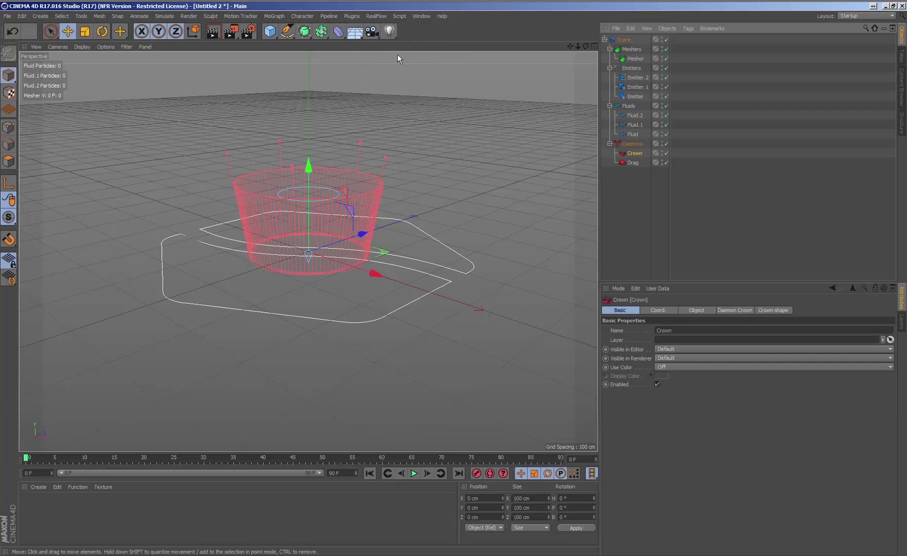
pyautogui.click(379, 20)
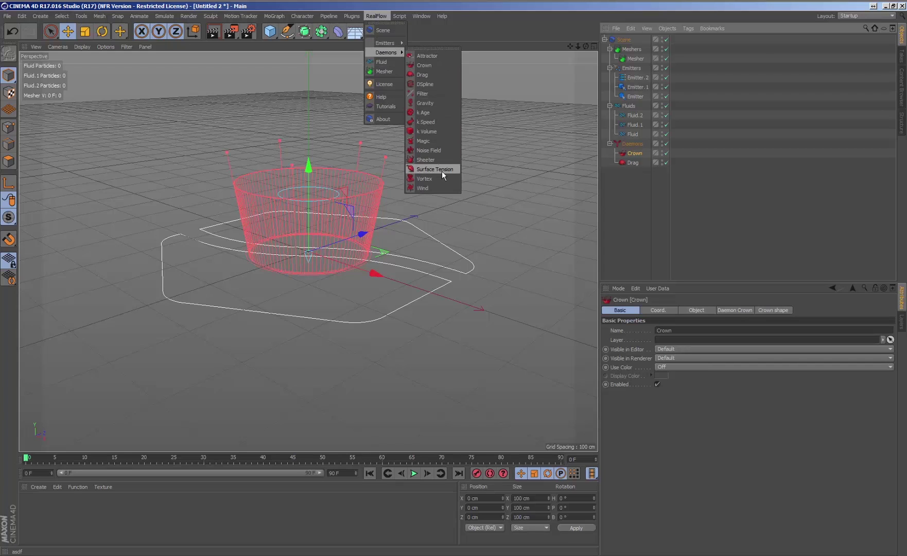
pyautogui.moveTo(386, 52)
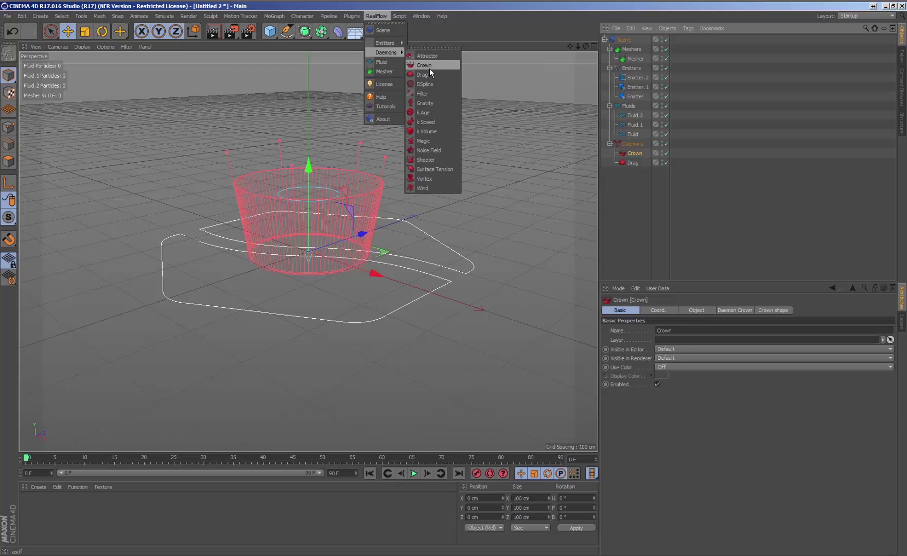
pyautogui.click(433, 181)
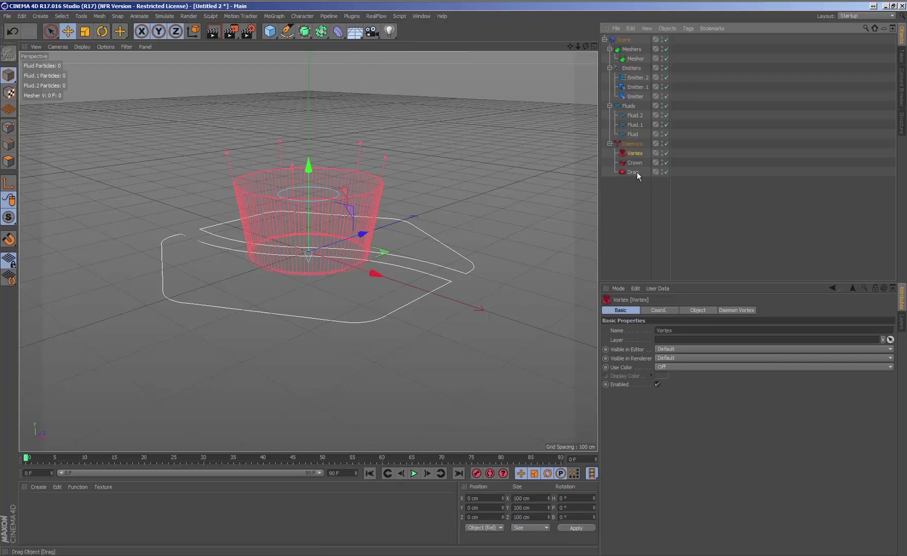
# - Link Fluid and Fluid.1 to the Vortex daemon's Linked Fluids
pyautogui.click(732, 310)
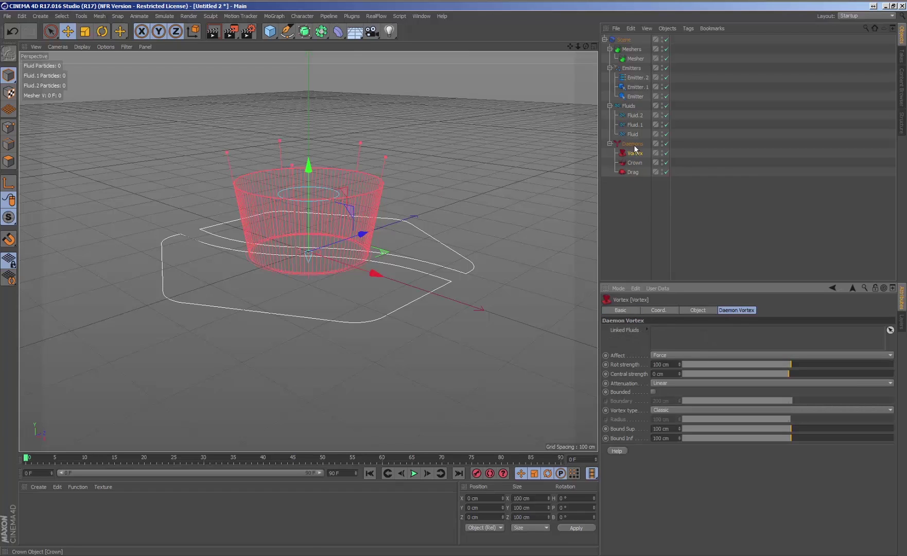
pyautogui.moveTo(633, 134); pyautogui.dragTo(654, 189)
pyautogui.moveTo(680, 344); pyautogui.dragTo(679, 343)
pyautogui.moveTo(634, 126)
pyautogui.mouseDown()
pyautogui.moveTo(673, 344)
pyautogui.moveTo(668, 338)
pyautogui.mouseUp()
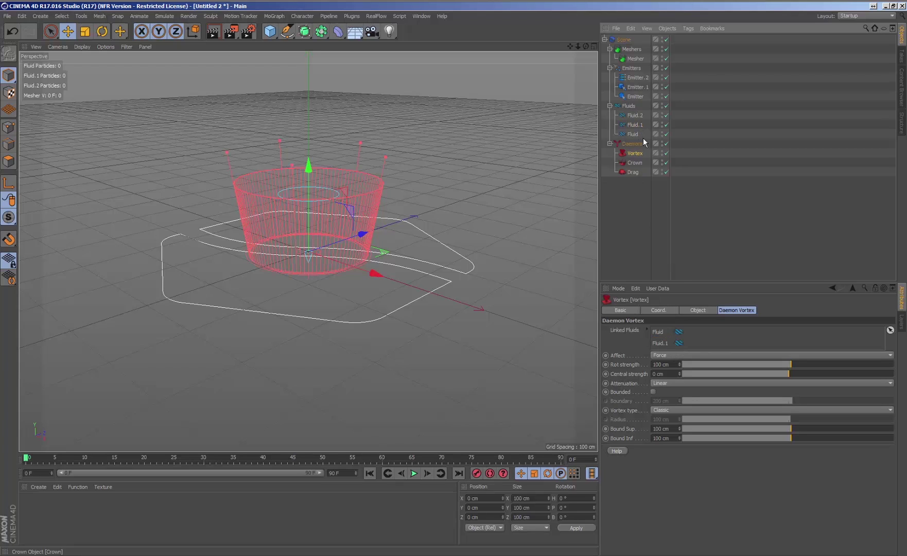
# - Link Fluid to the Crown daemon after checking its shape settings
pyautogui.click(633, 163)
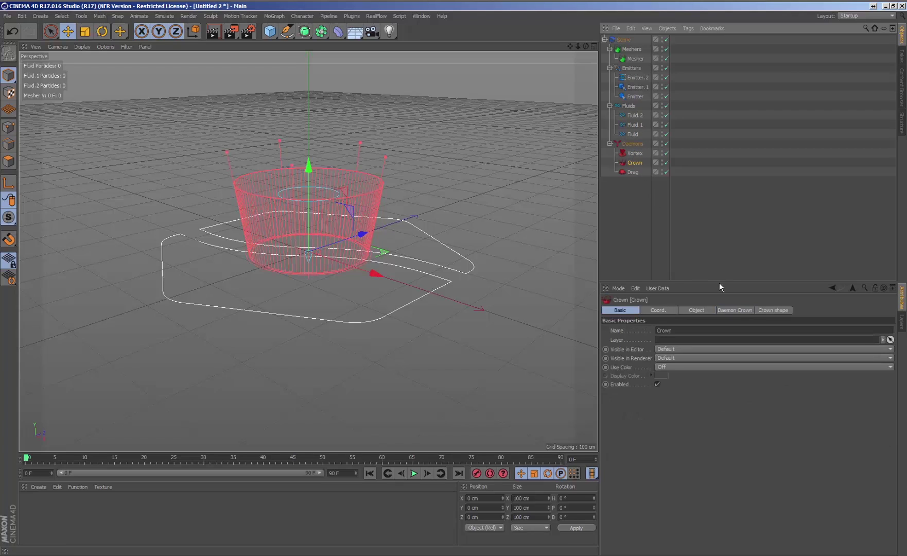
pyautogui.click(762, 310)
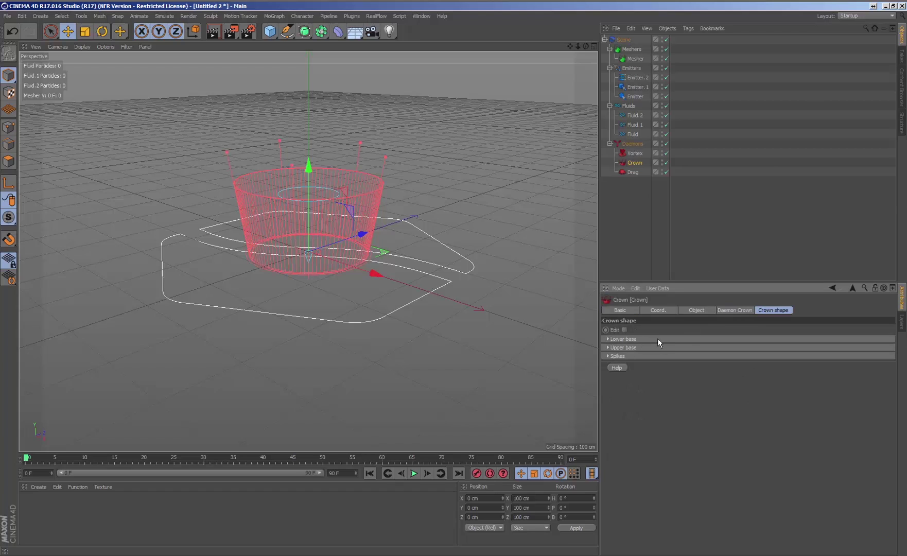
pyautogui.click(728, 310)
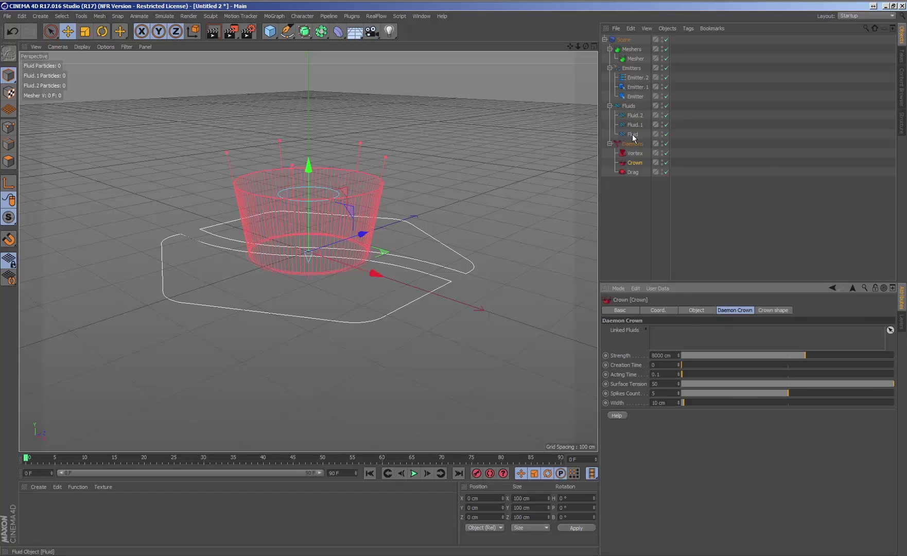
pyautogui.moveTo(633, 136); pyautogui.dragTo(672, 338)
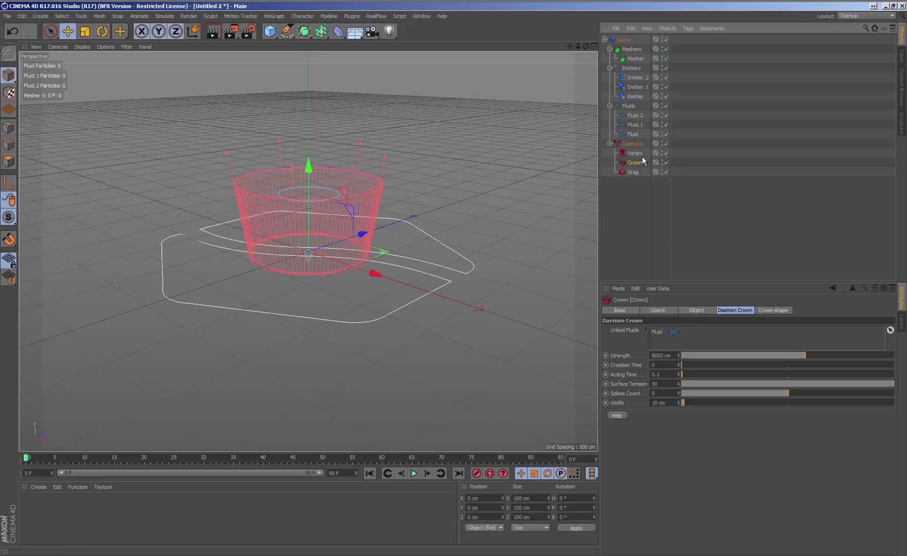
# - Link Fluid.2 and Fluid.1 to the Drag daemon
pyautogui.click(634, 172)
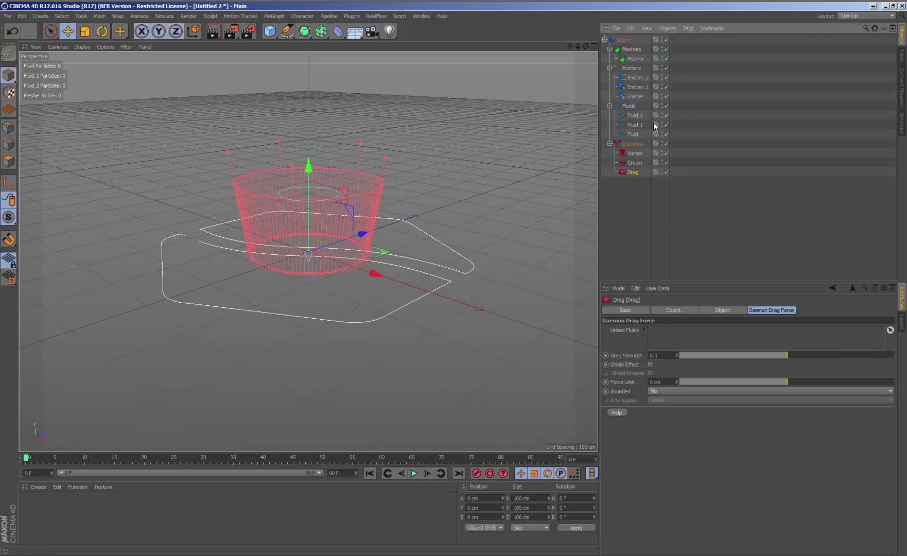
pyautogui.click(633, 118)
pyautogui.moveTo(634, 115); pyautogui.dragTo(659, 333)
pyautogui.moveTo(635, 125); pyautogui.dragTo(668, 343)
# - Link Fluid.2 to the Mesher's Linked Fluids
pyautogui.click(634, 58)
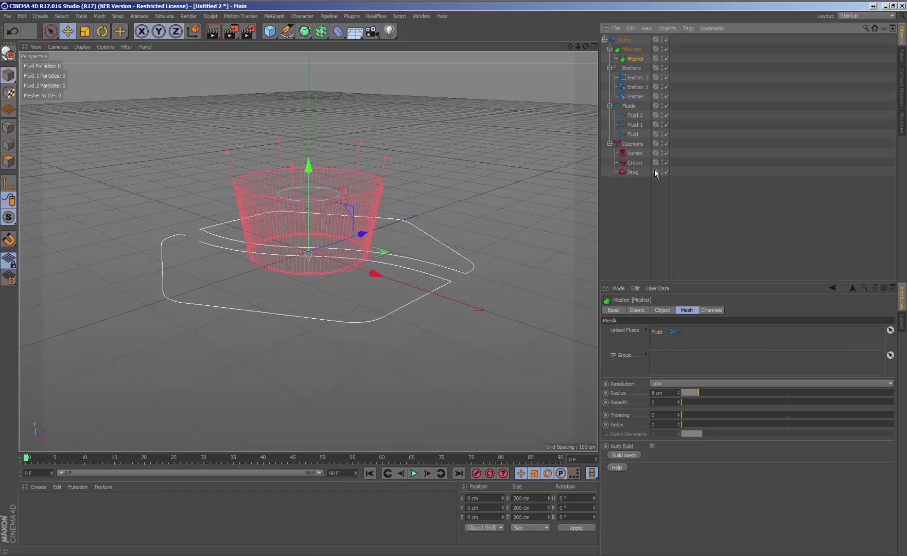
pyautogui.moveTo(634, 115); pyautogui.dragTo(660, 338)
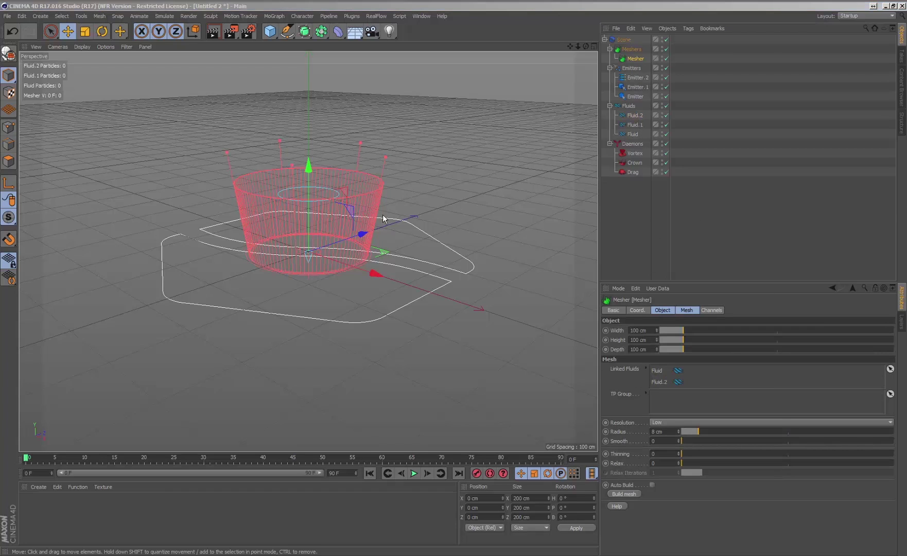
# - Select the whole RealFlow Scene, undo an accidental move, and delete the entire hierarchy
pyautogui.click(620, 41)
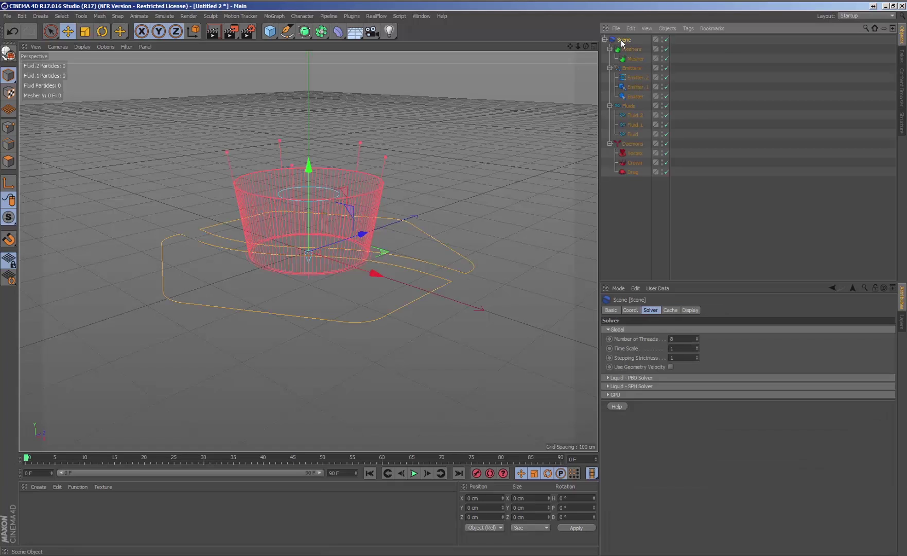
pyautogui.moveTo(357, 236)
pyautogui.mouseDown()
pyautogui.moveTo(427, 217)
pyautogui.moveTo(387, 210)
pyautogui.mouseUp()
pyautogui.hotkey('ctrl', 'z')
pyautogui.press('Delete')
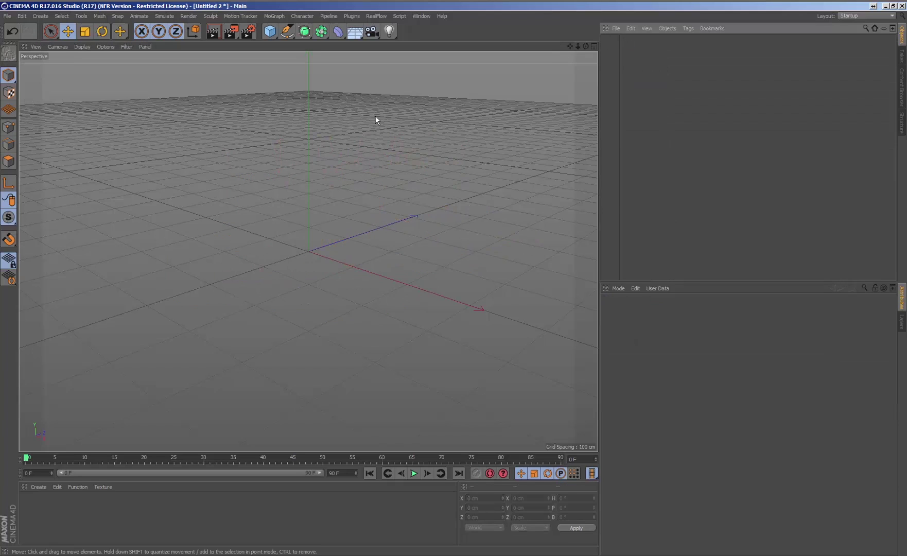
# - Create a fresh RealFlow scene with a circle Emitter and one Fluid, checking their settings
pyautogui.click(376, 15)
pyautogui.moveTo(385, 43)
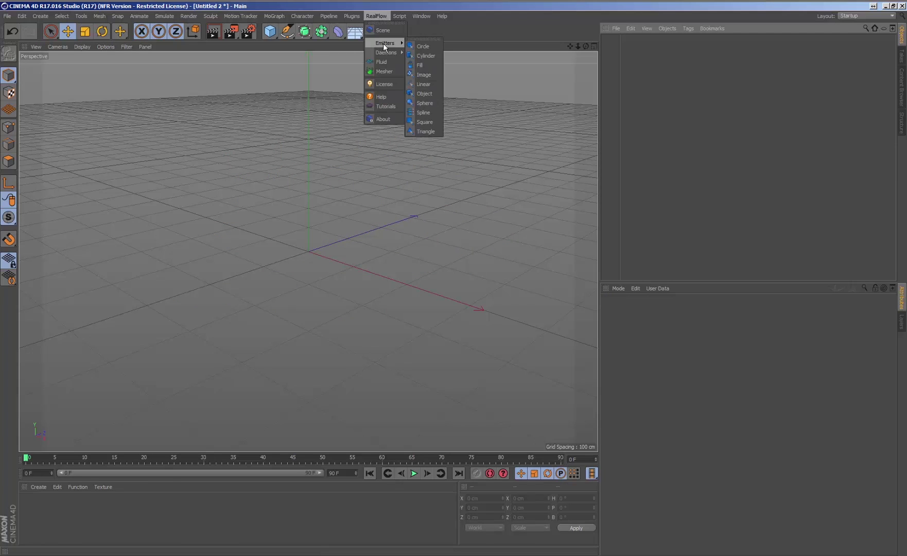
pyautogui.click(427, 46)
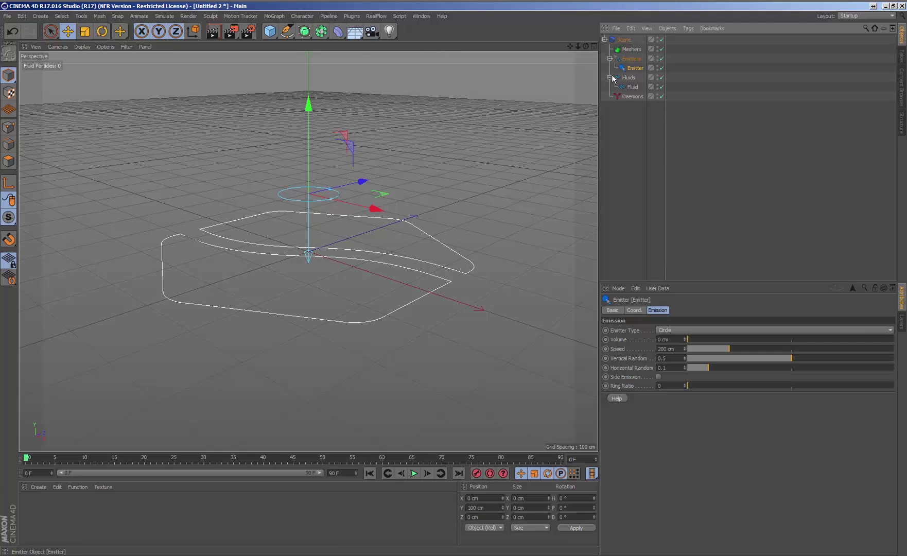
pyautogui.click(632, 86)
pyautogui.click(635, 68)
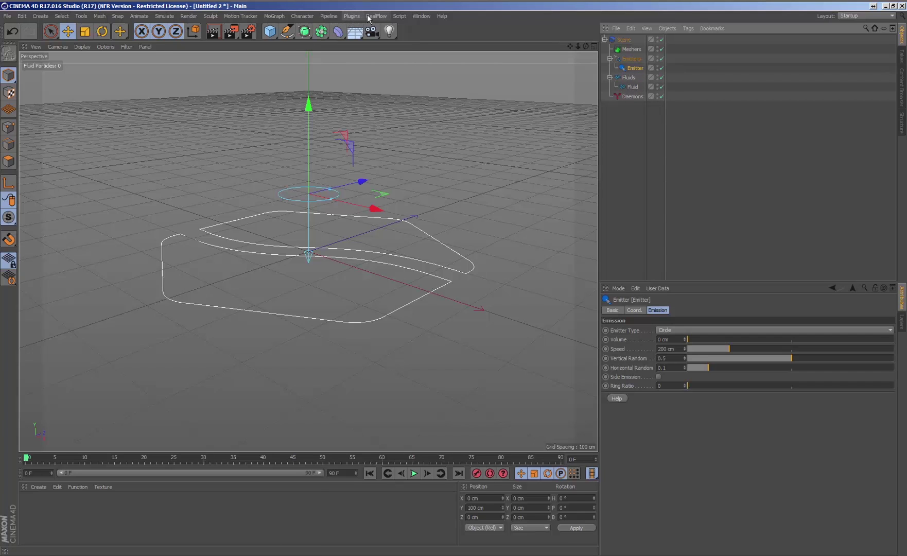
# - Add Noise Field and k Age daemons, each linked to the Fluid
pyautogui.click(376, 16)
pyautogui.moveTo(386, 53)
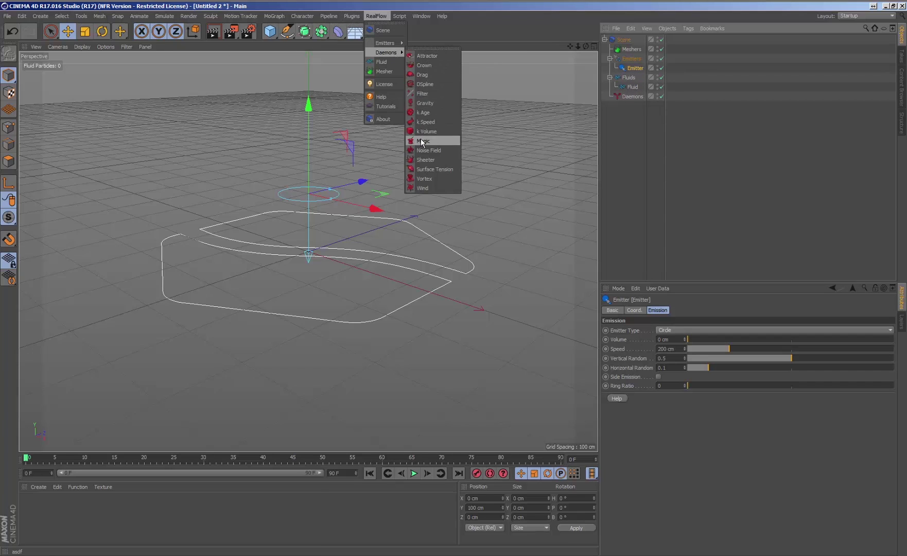
pyautogui.click(429, 149)
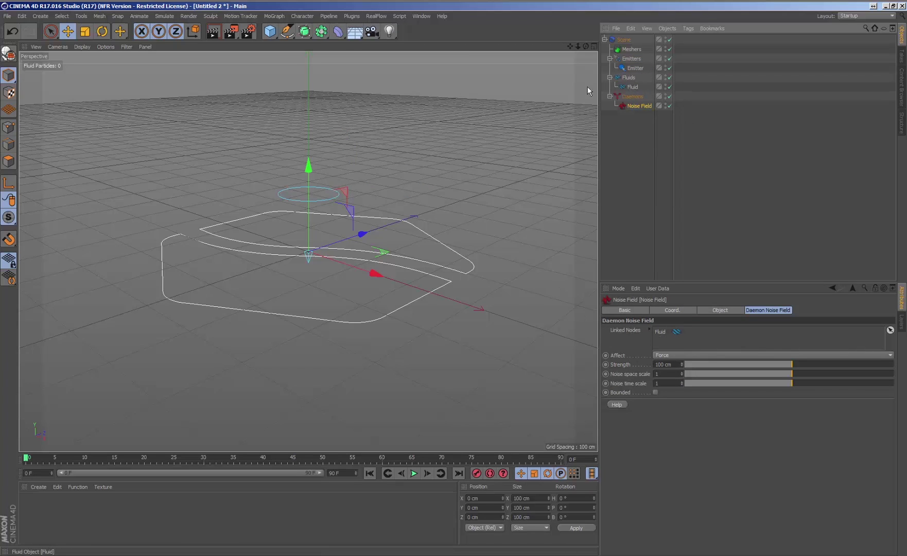
pyautogui.click(375, 16)
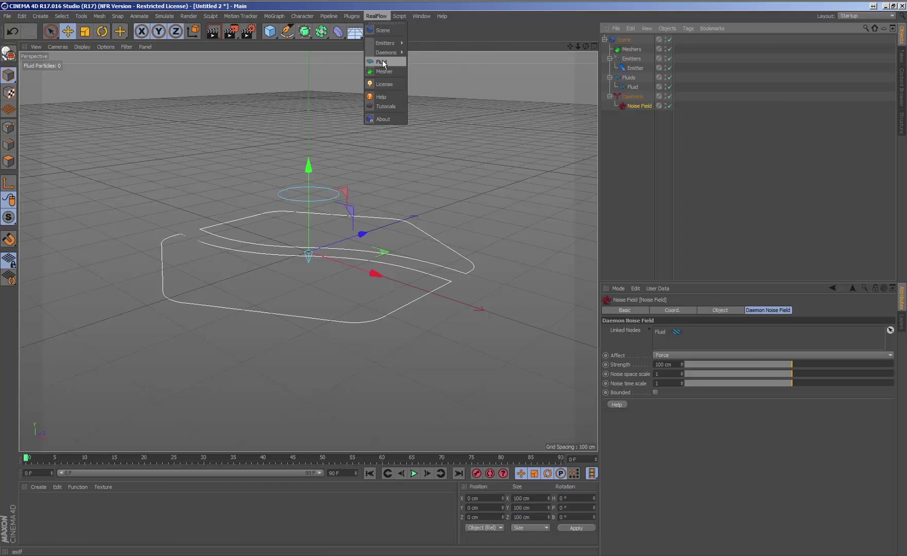
pyautogui.moveTo(386, 53)
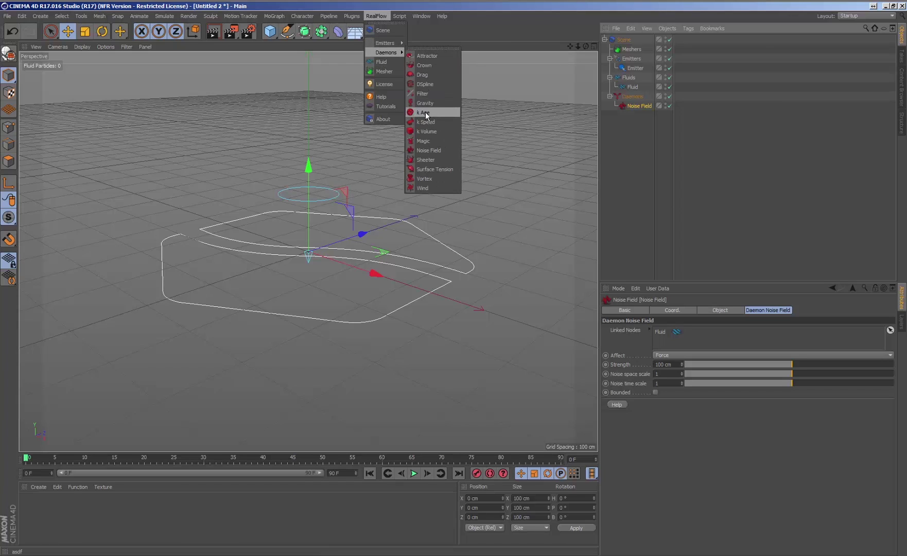
pyautogui.click(426, 113)
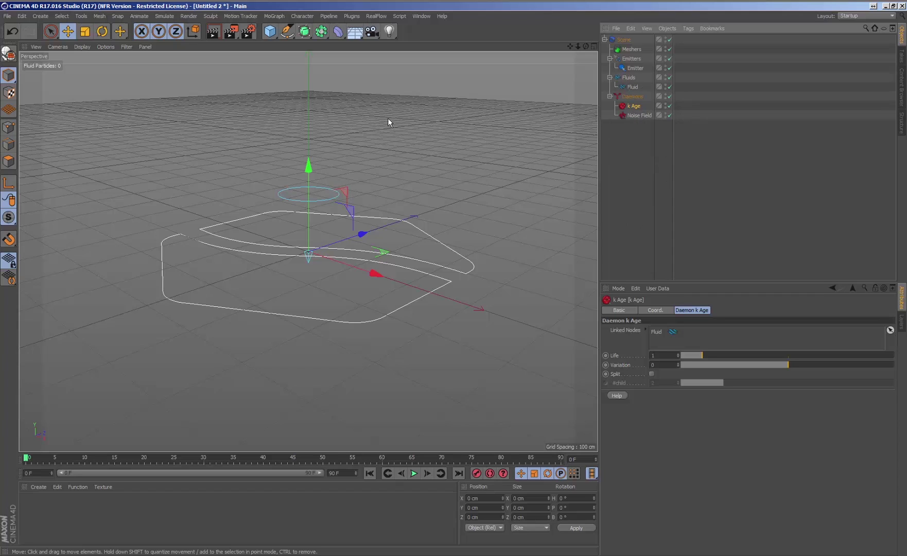
pyautogui.click(376, 16)
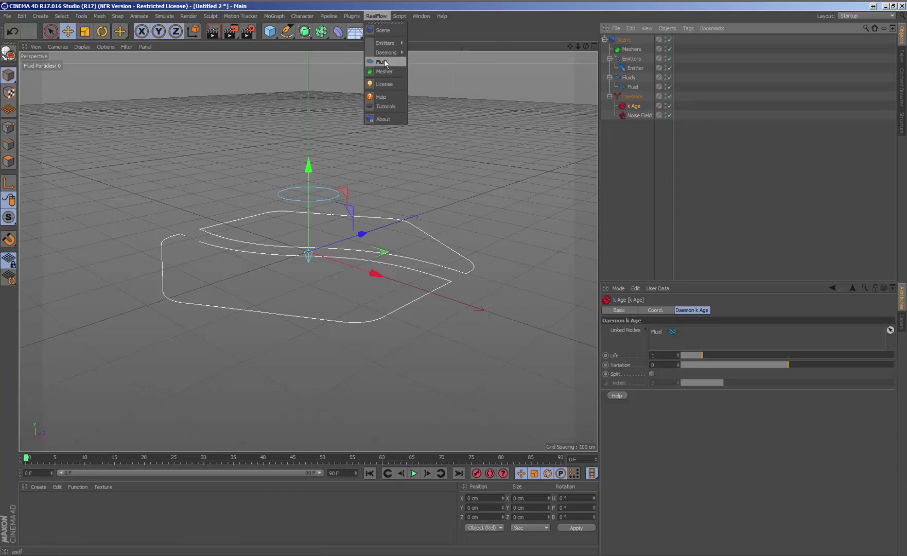
pyautogui.click(416, 178)
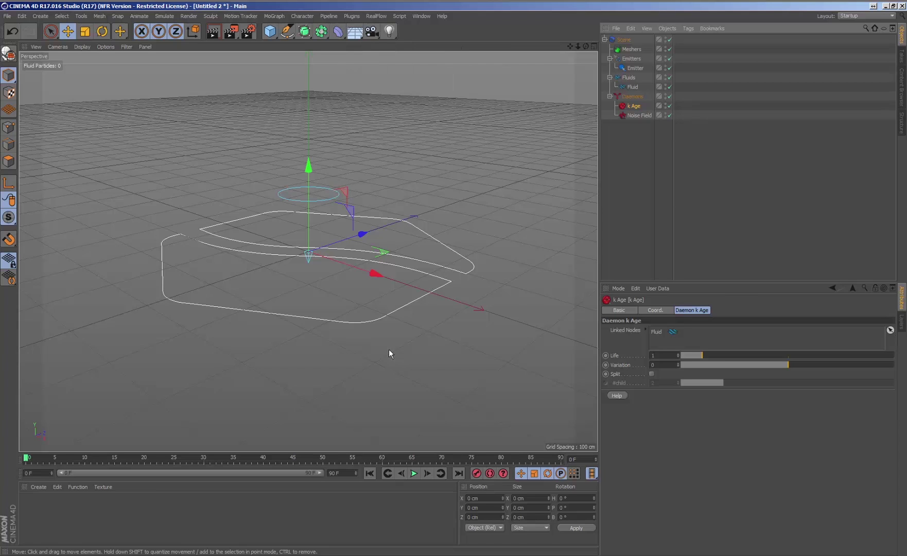
# - Play the fluid simulation, orbit around the streaming particles, and pause playback
pyautogui.click(415, 473)
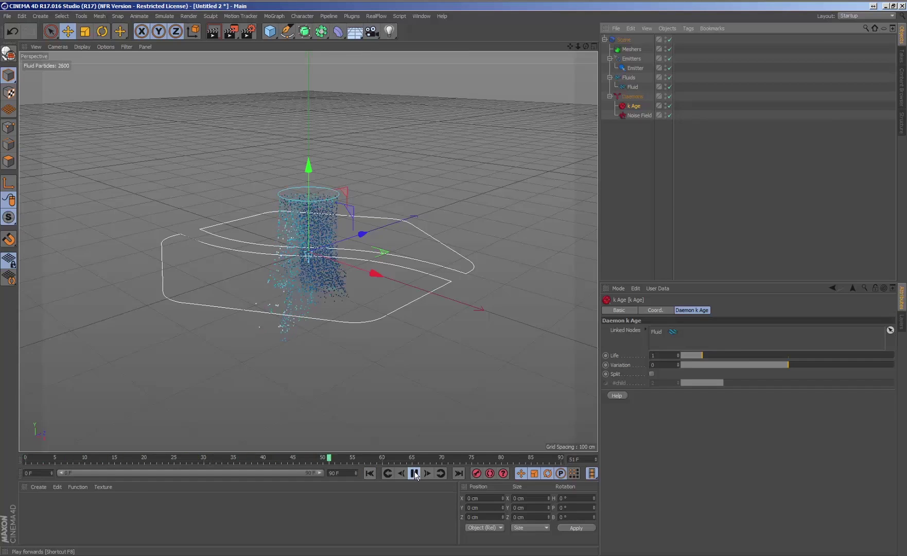
pyautogui.keyDown('alt'); pyautogui.moveTo(377, 312); pyautogui.dragTo(217, 322); pyautogui.keyUp('alt')
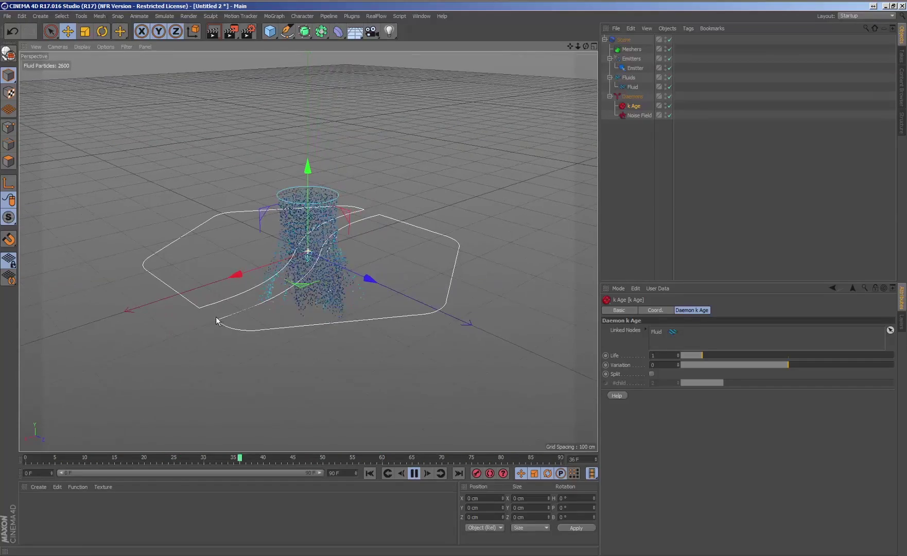
pyautogui.click(414, 473)
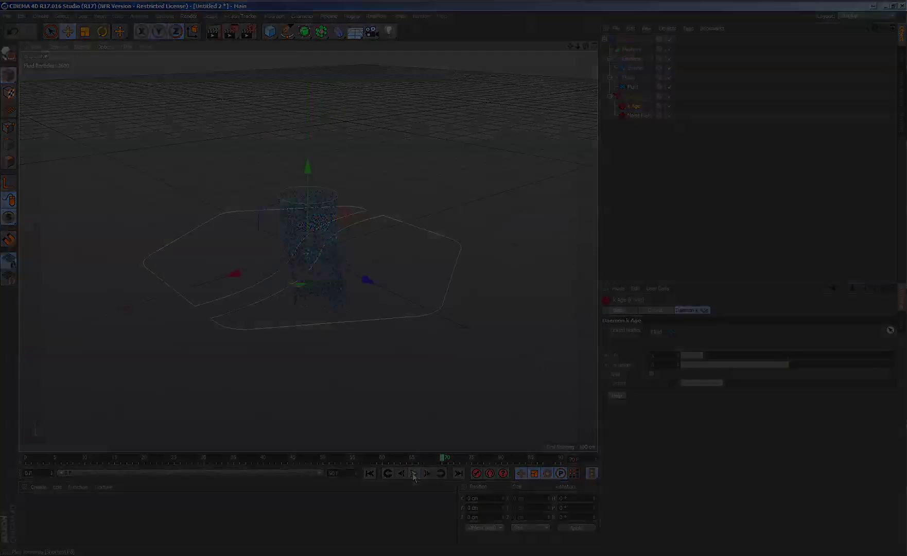